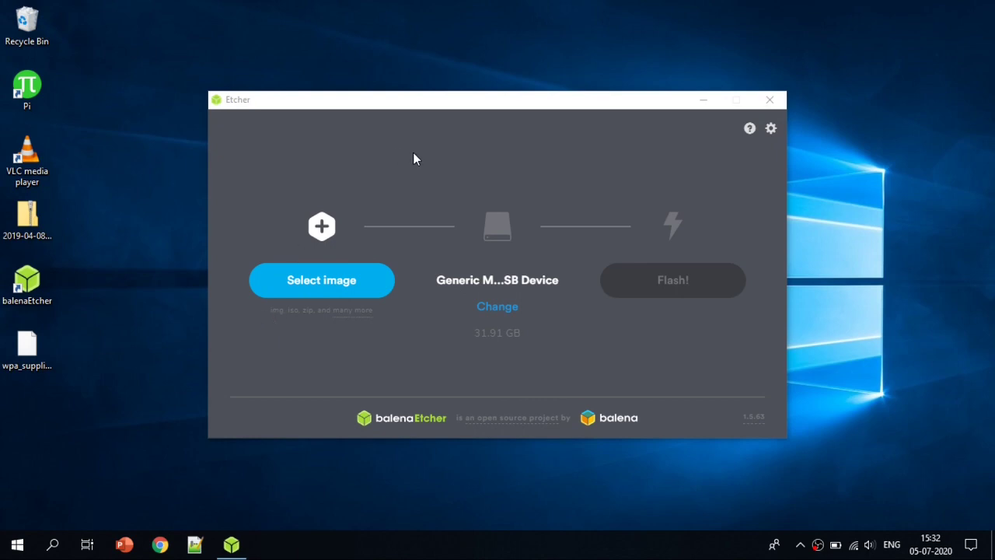
# Flash the 2019-04-08-raspbian-stretch-lite zip to the 31.91 GB Generic USB drive
pyautogui.click(302, 280)
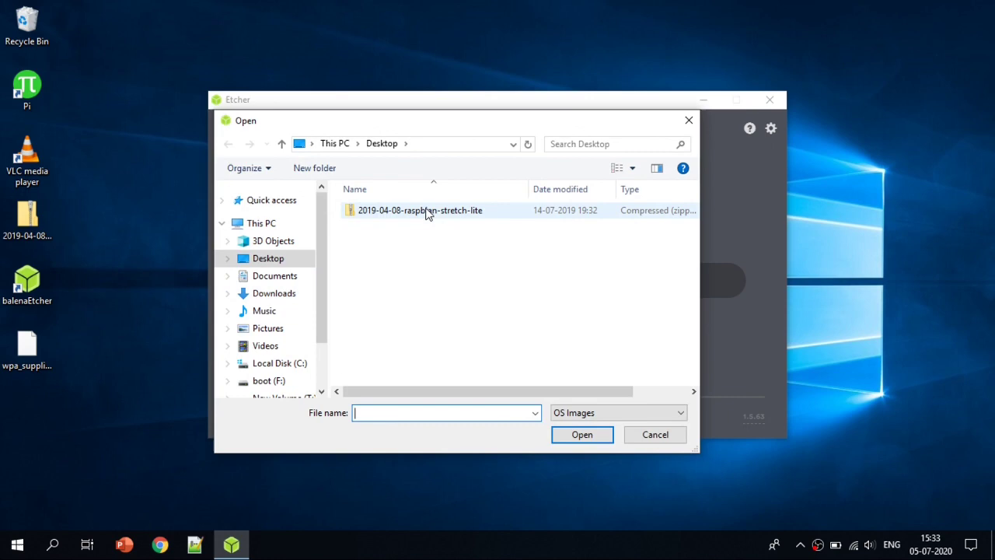
pyautogui.click(429, 212)
pyautogui.click(578, 437)
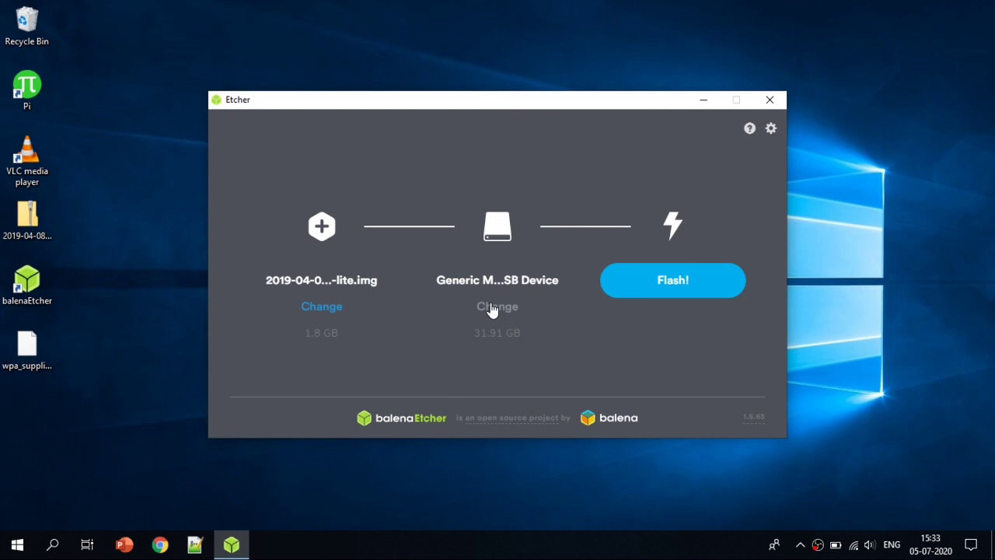
pyautogui.click(492, 308)
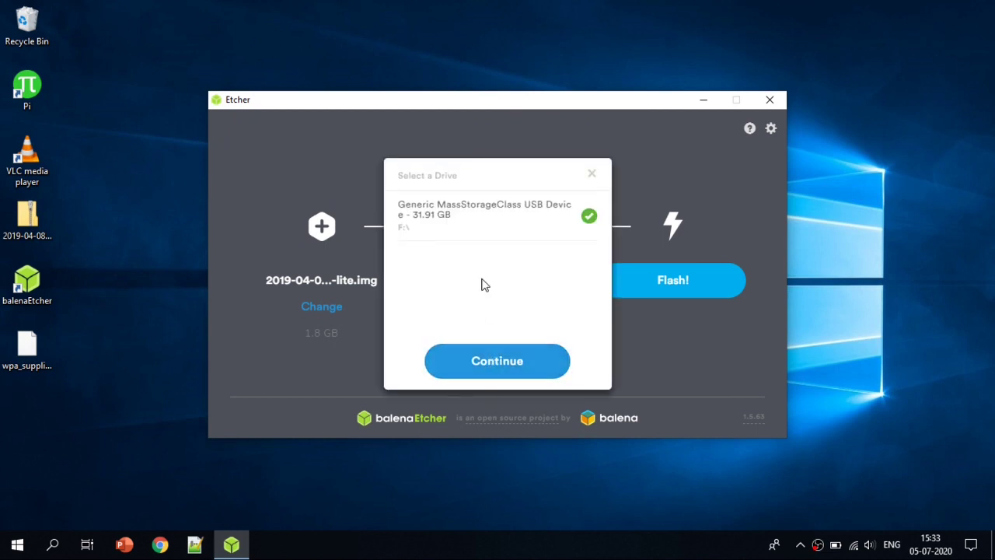
pyautogui.click(488, 365)
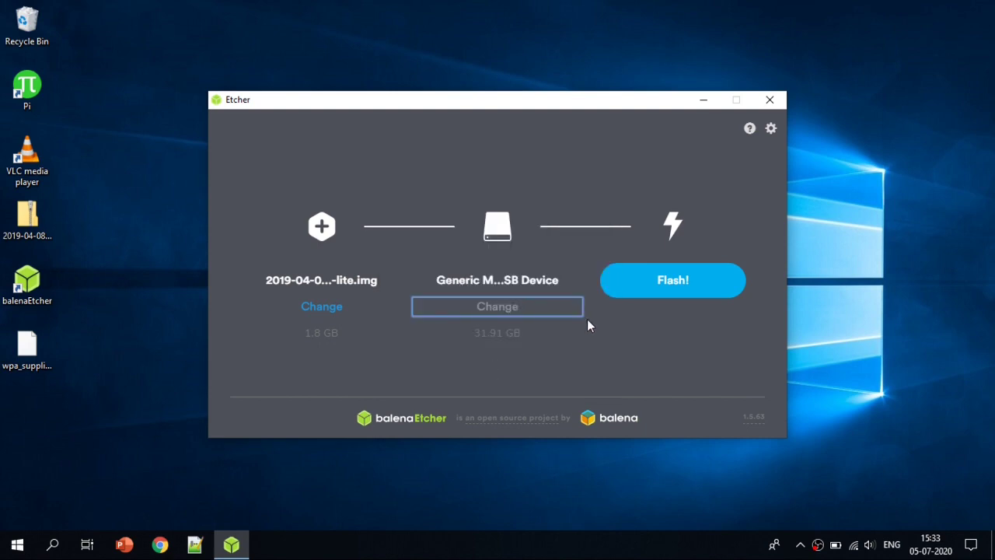
pyautogui.click(713, 300)
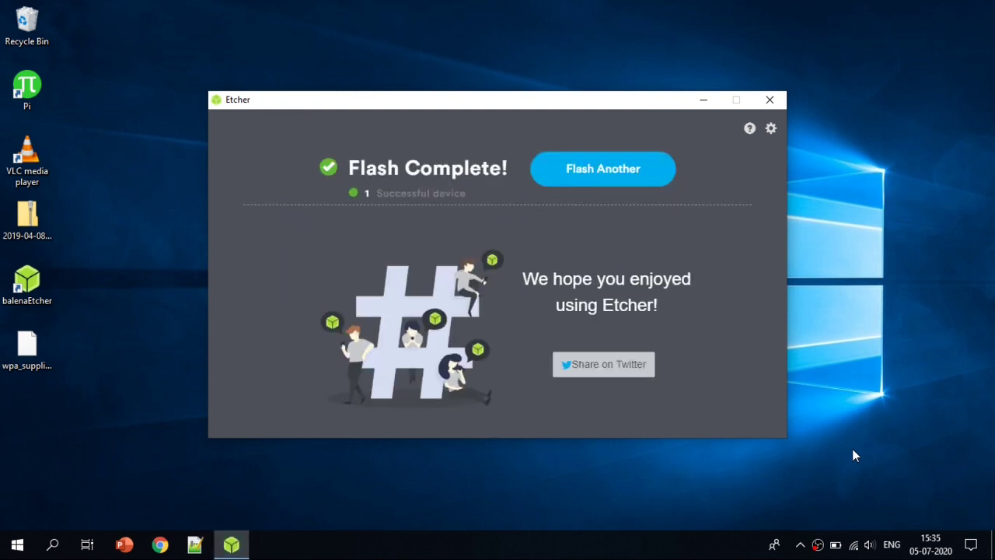
# Close balenaEtcher once it reports the flash complete on one device
pyautogui.click(769, 99)
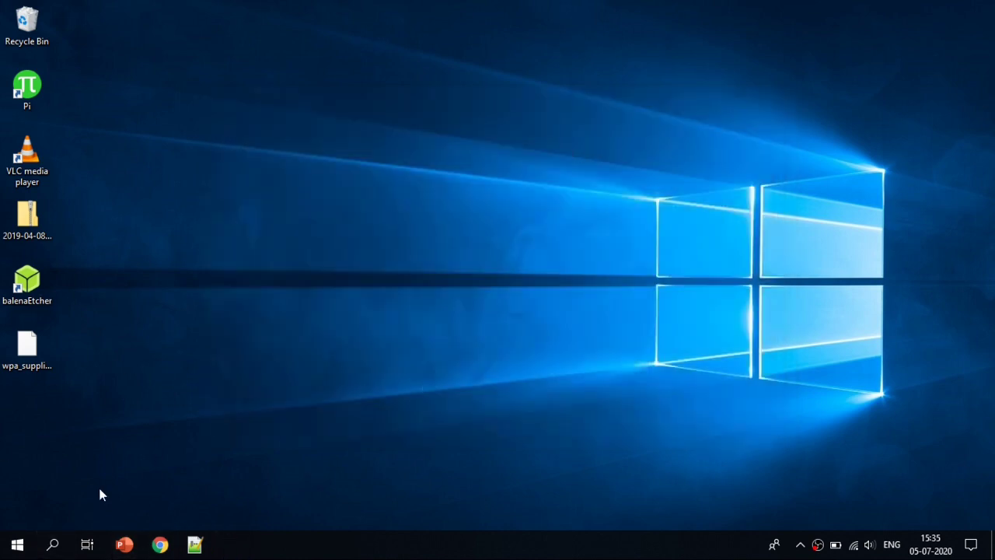
# Open File Explorer on the boot (F:) drive, listing its 26 boot files
pyautogui.press('super+e')
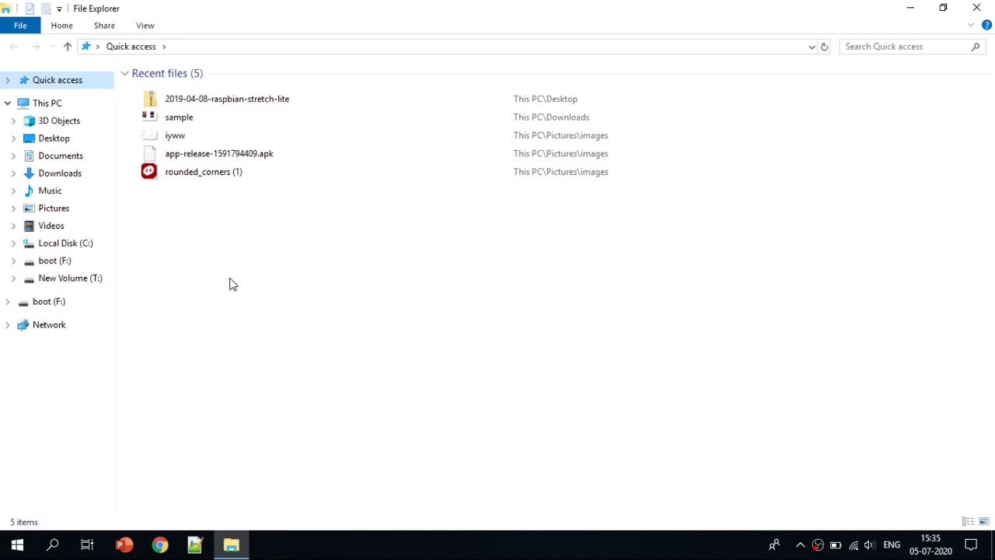
pyautogui.click(39, 308)
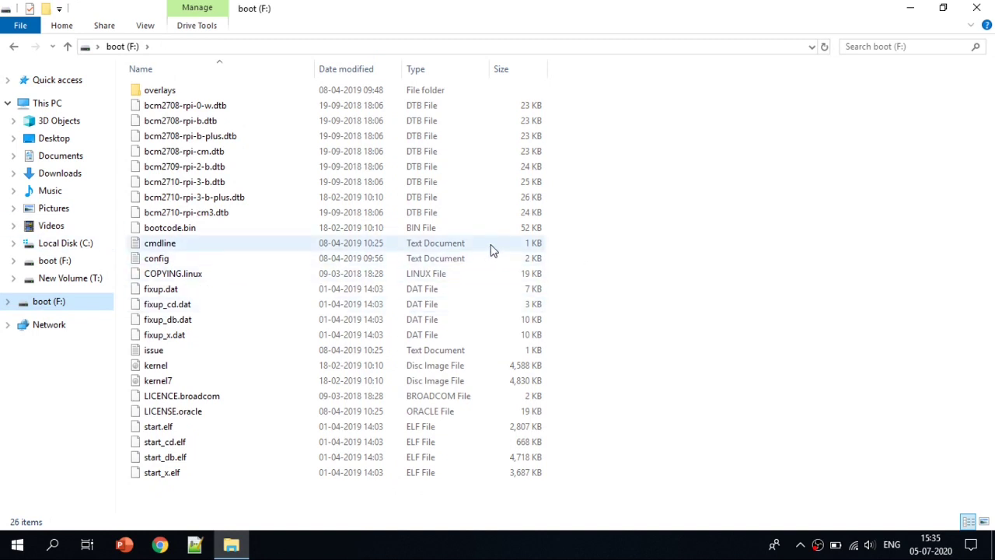
# Create an empty, extensionless file named ssh in the root of boot (F:)
pyautogui.rightClick(803, 225)
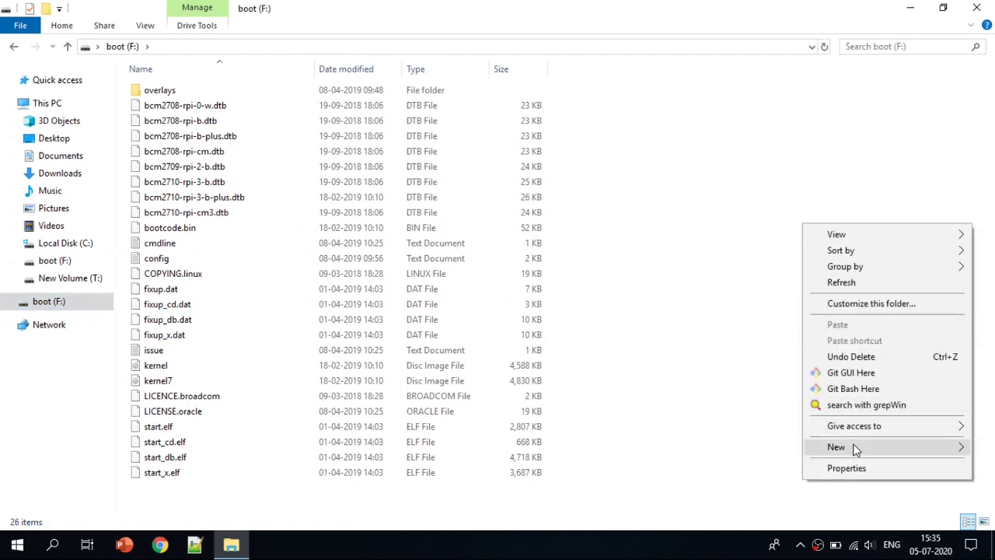
pyautogui.moveTo(837, 447)
pyautogui.click(685, 413)
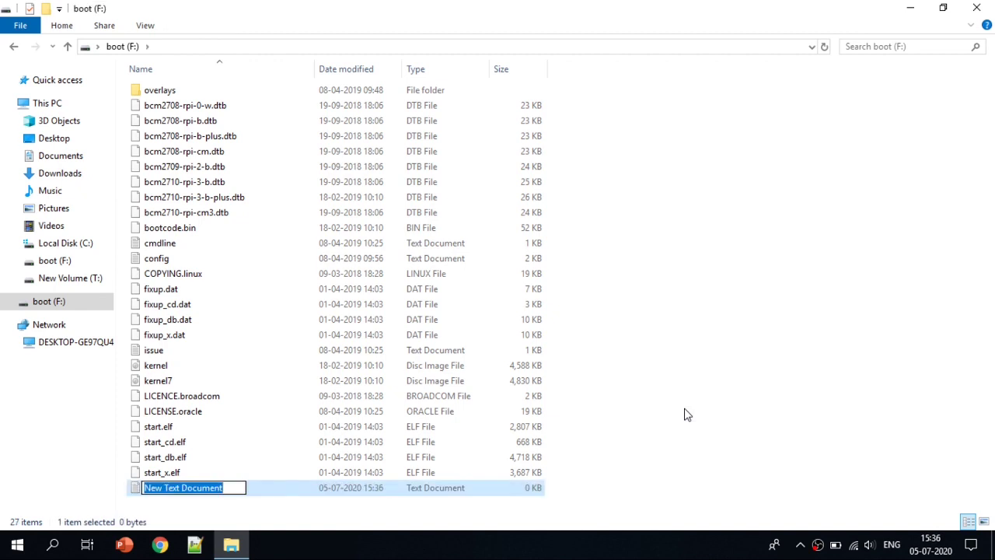
pyautogui.write('ssh')
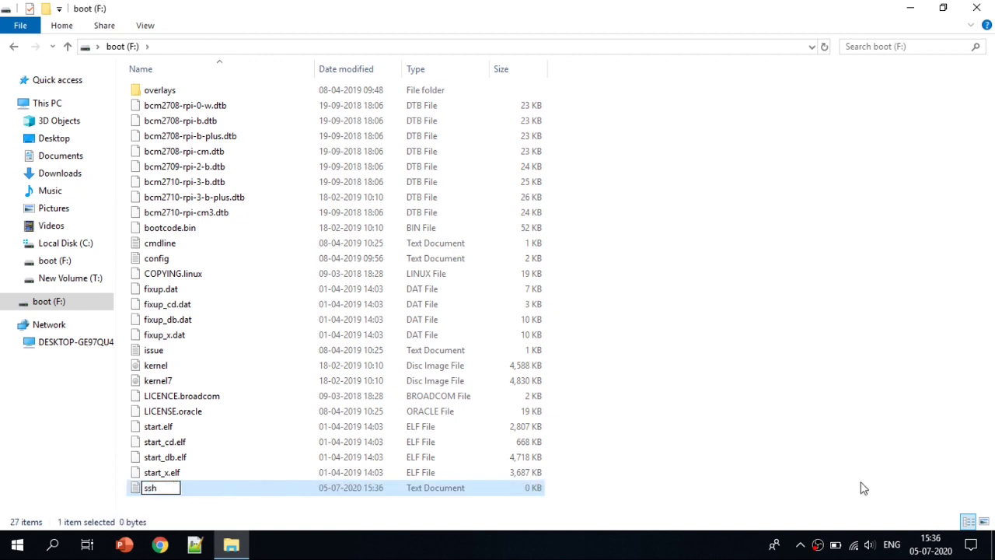
pyautogui.click(845, 489)
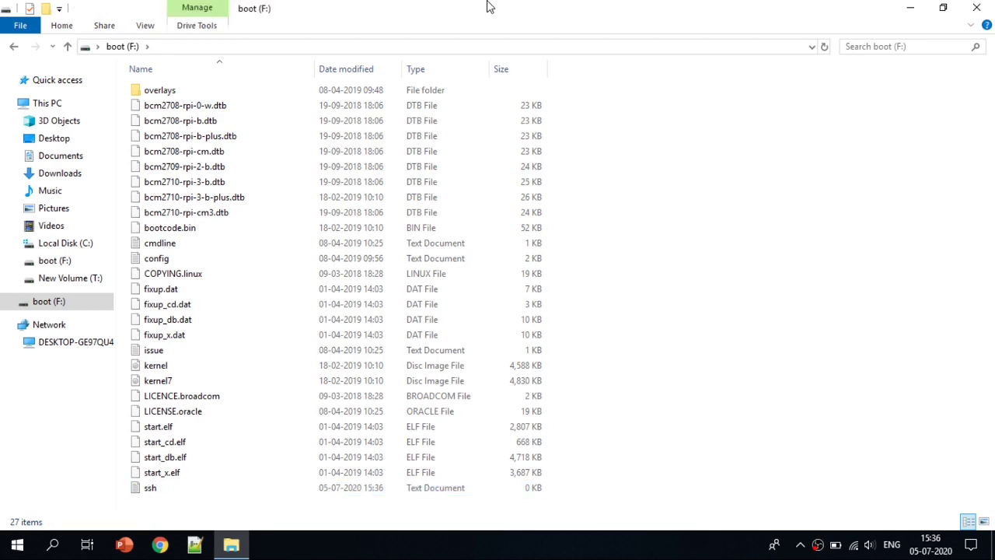
# Copy wpa_supplicant.conf from the desktop onto the boot drive and maximize the window
pyautogui.moveTo(489, 4); pyautogui.dragTo(572, 70)
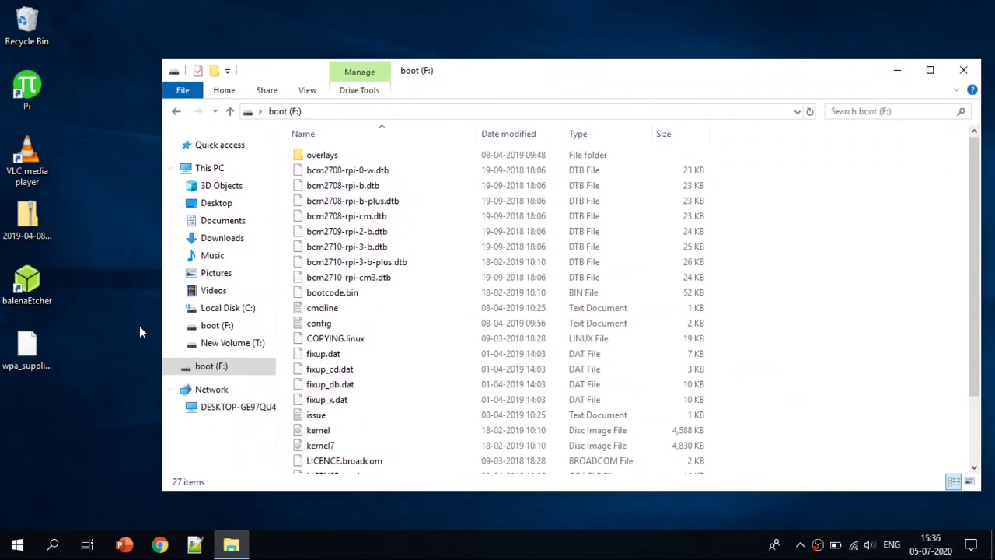
pyautogui.click(16, 366)
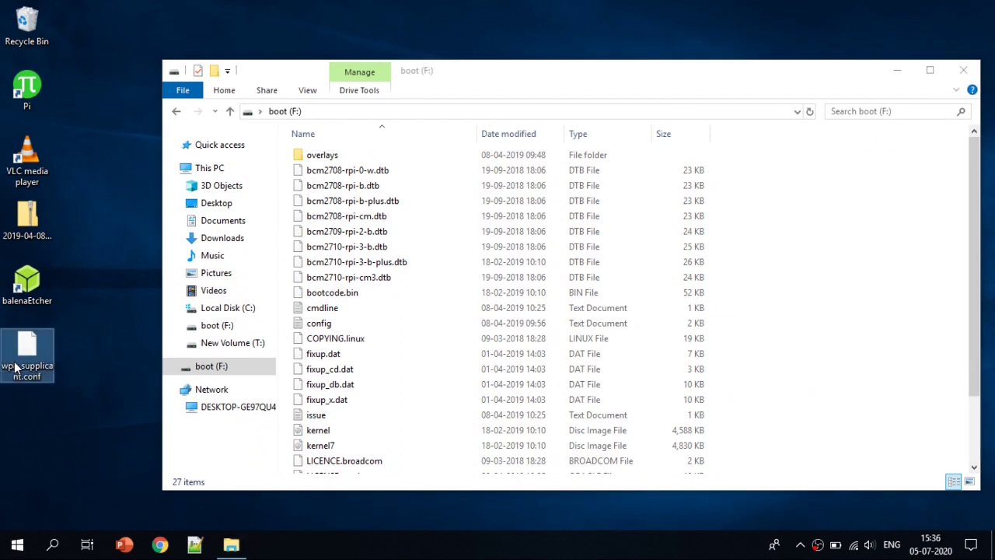
pyautogui.click(740, 306)
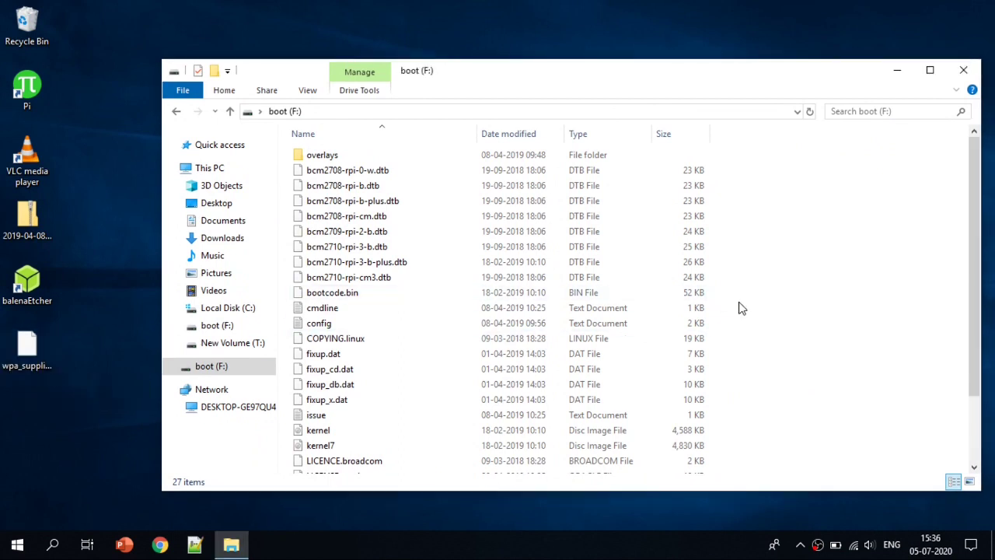
pyautogui.rightClick(740, 307)
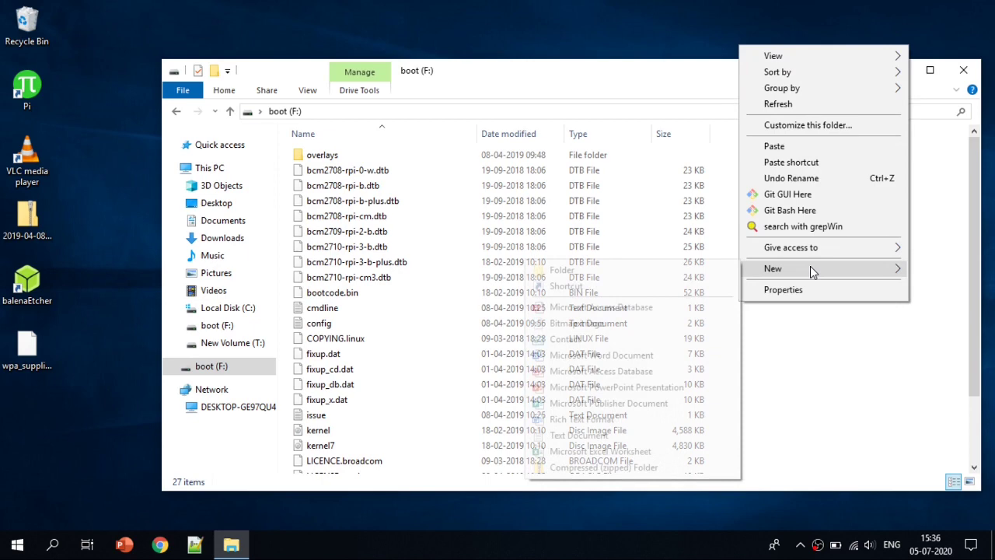
pyautogui.moveTo(773, 268)
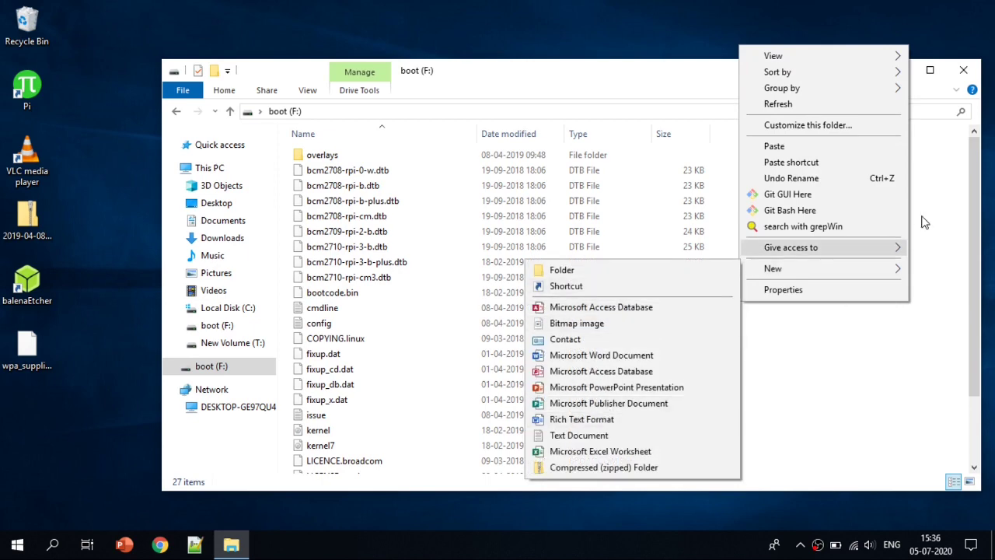
pyautogui.click(793, 147)
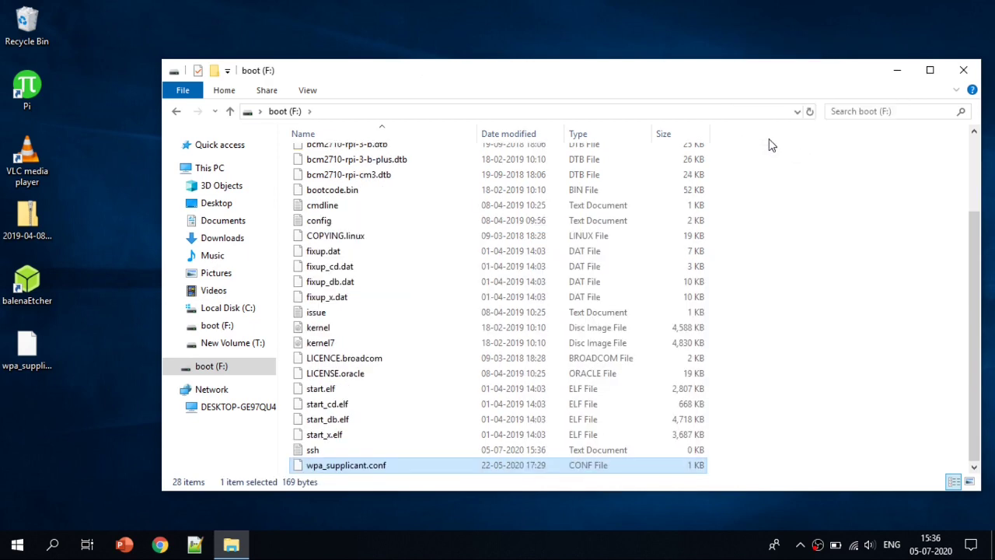
pyautogui.moveTo(602, 80); pyautogui.dragTo(627, 7)
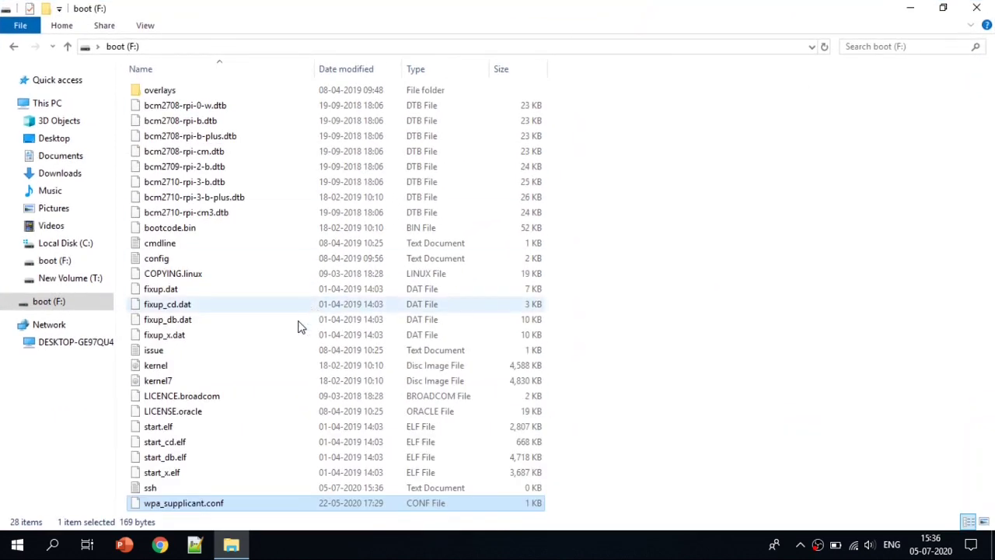
# Open wpa_supplicant.conf full screen in Notepad++ and check the connected Wi-Fi network's name
pyautogui.rightClick(227, 506)
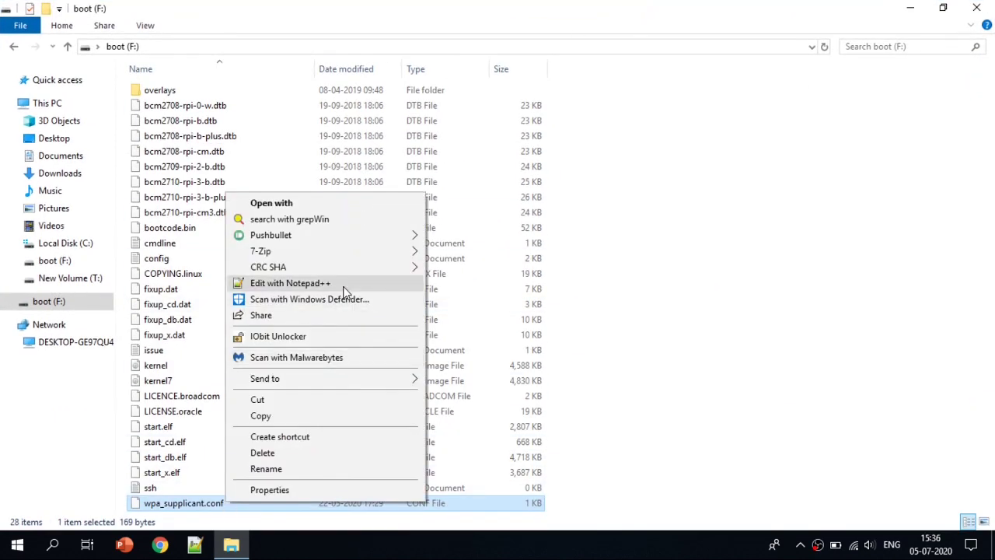
pyautogui.click(346, 291)
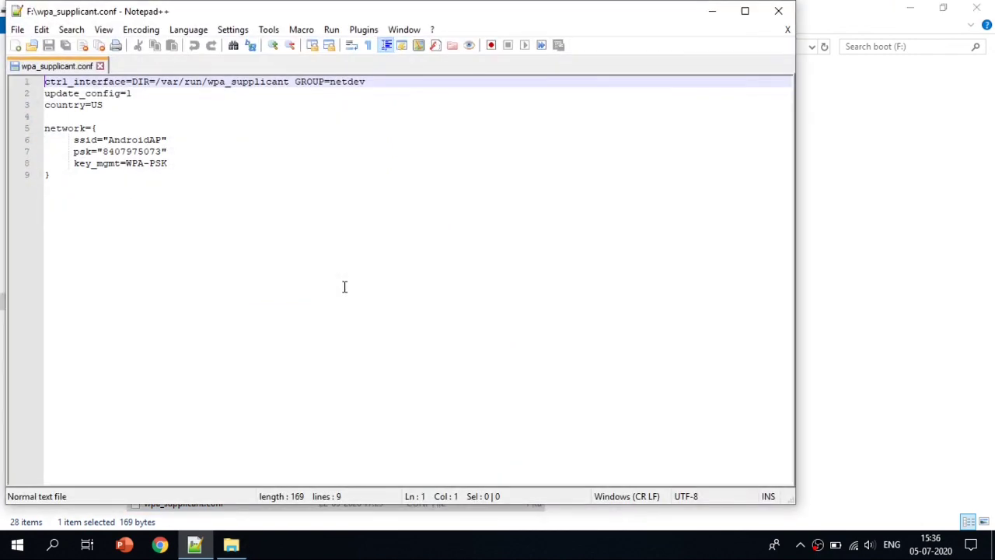
pyautogui.moveTo(221, 17); pyautogui.dragTo(306, 3)
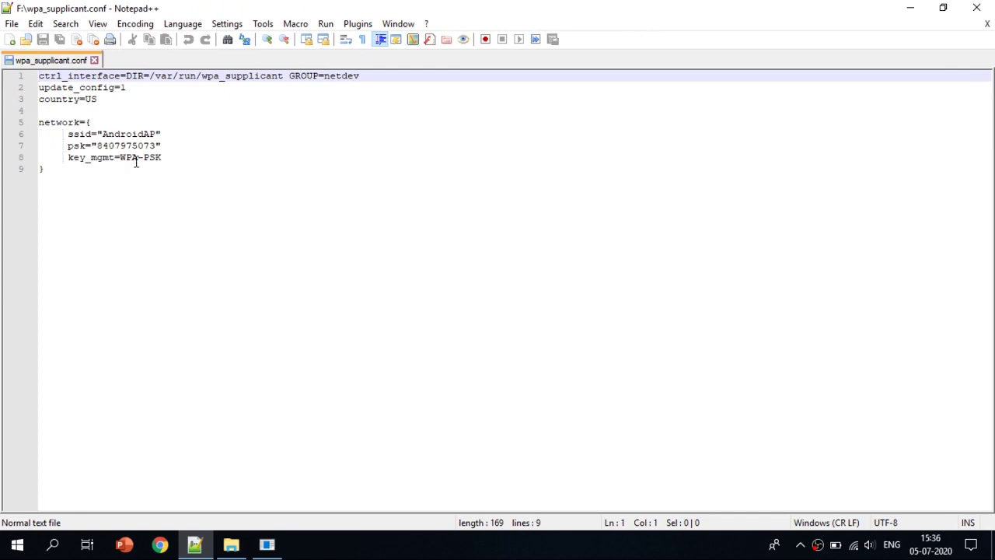
pyautogui.doubleClick(122, 137)
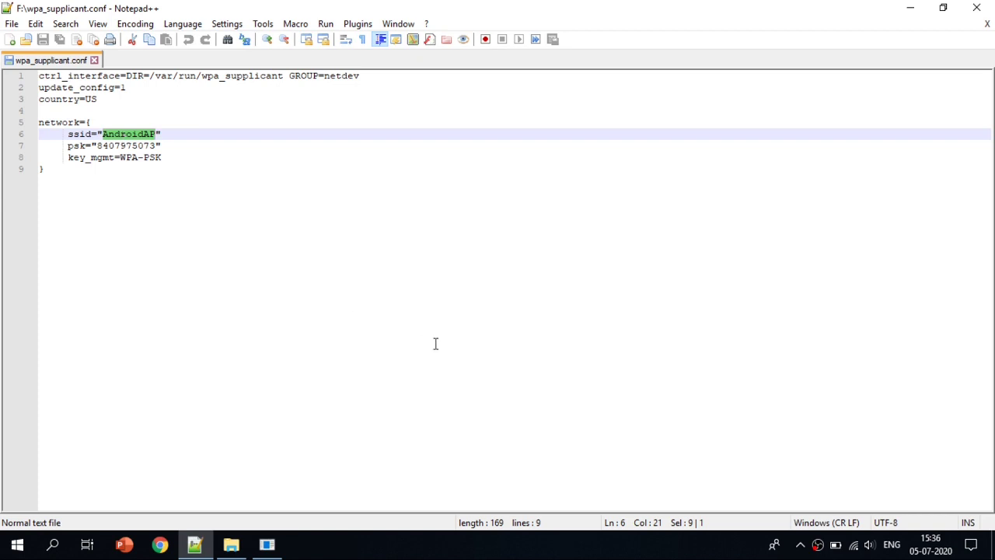
pyautogui.click(855, 548)
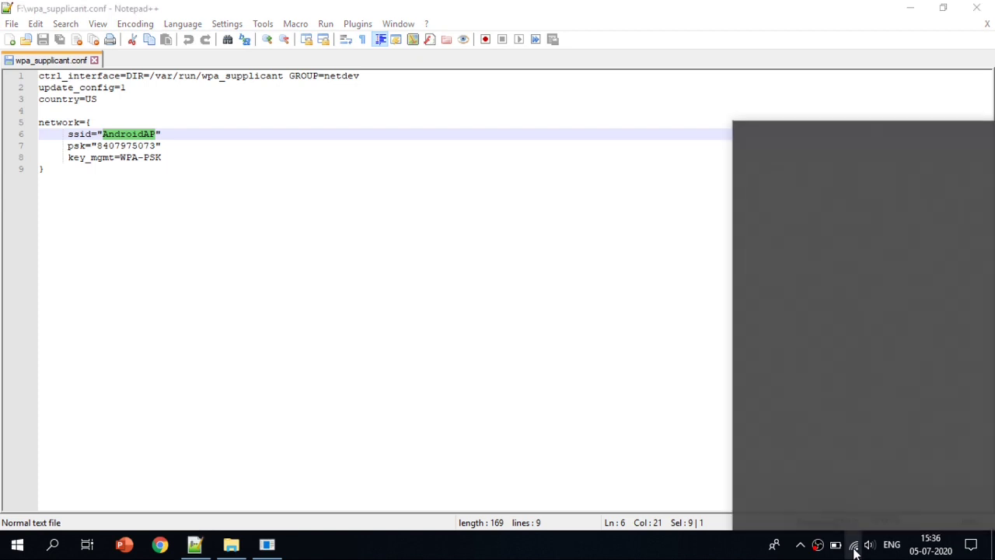
# Replace AndroidAP with Home on line 6 of wpa_supplicant.conf and save it
pyautogui.doubleClick(131, 146)
pyautogui.doubleClick(122, 135)
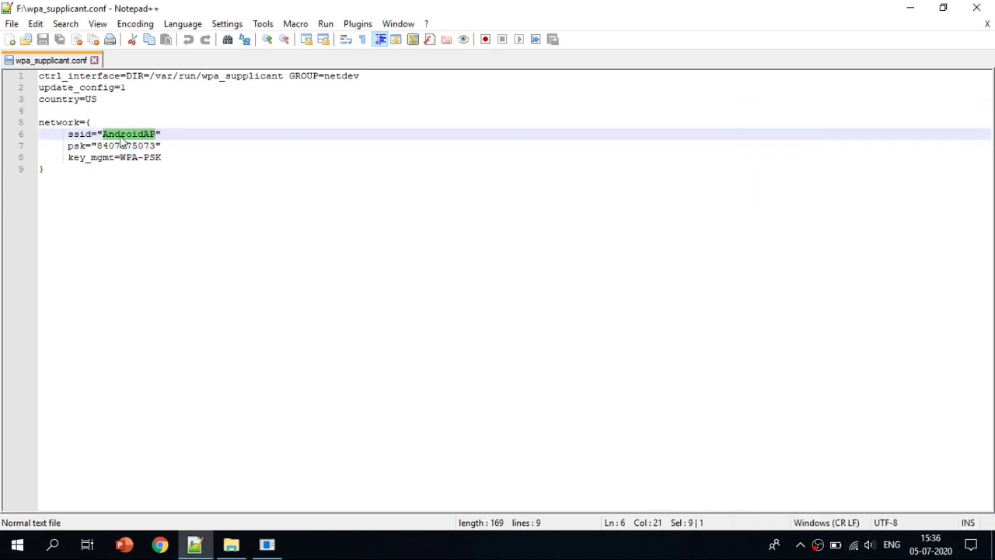
pyautogui.write('Home')
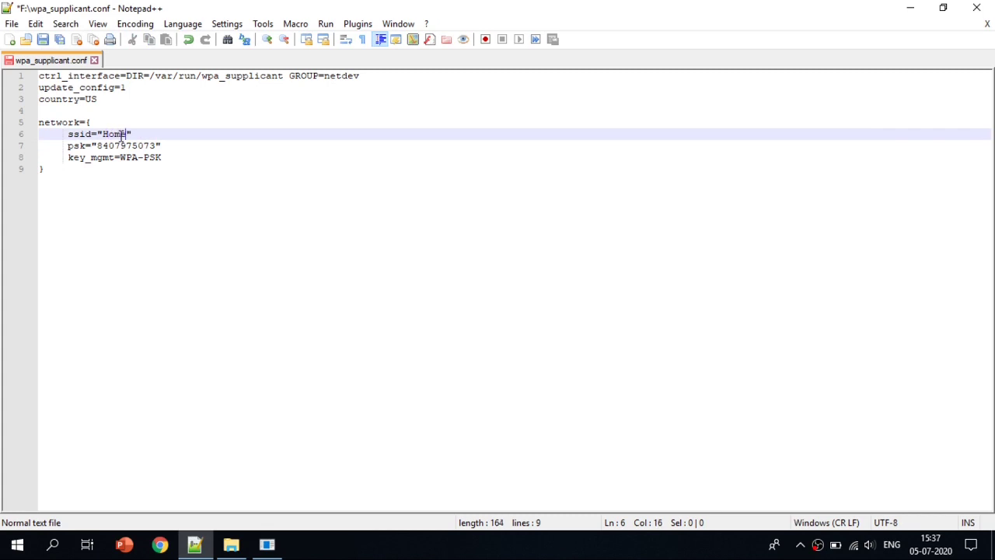
pyautogui.moveTo(96, 146); pyautogui.dragTo(109, 154)
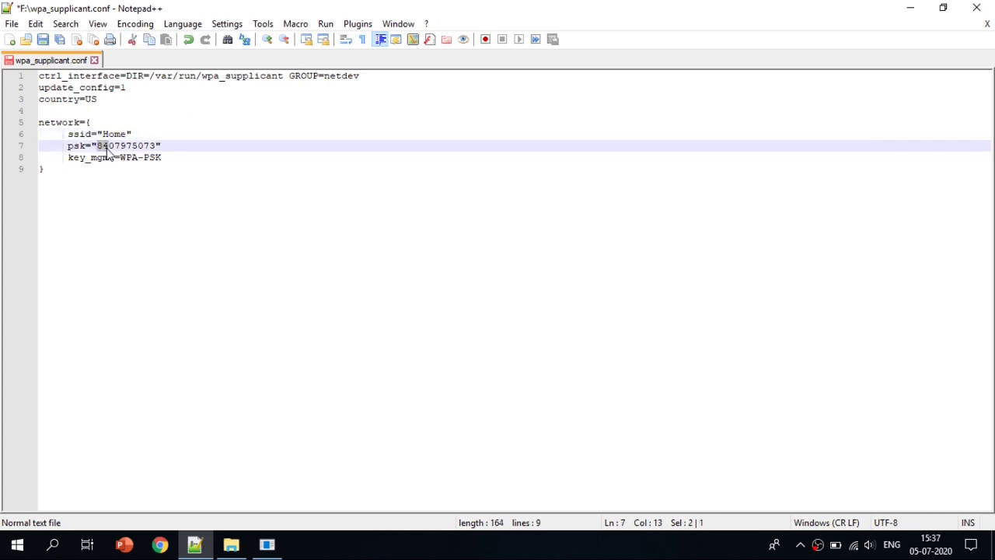
pyautogui.click(249, 158)
pyautogui.moveTo(67, 158); pyautogui.dragTo(150, 161)
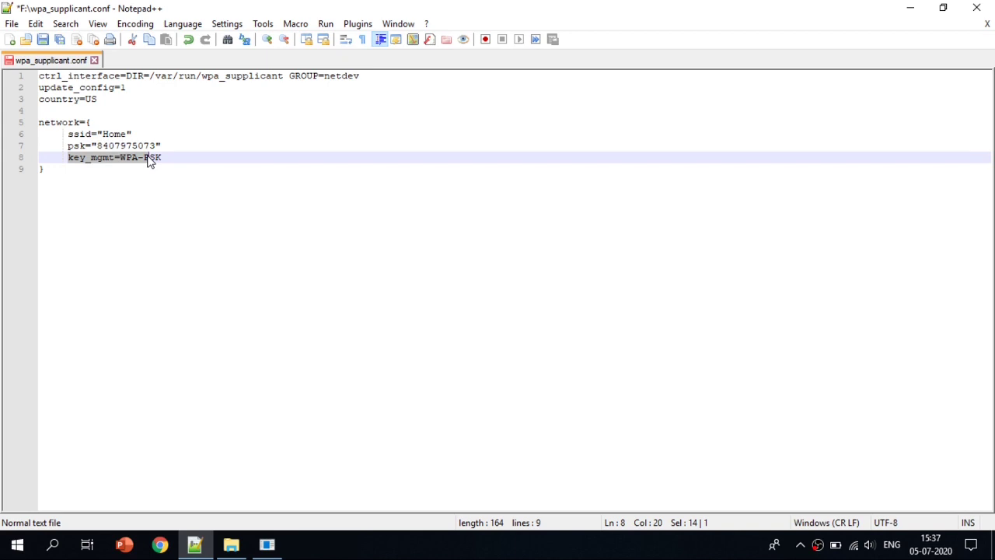
pyautogui.click(180, 258)
pyautogui.hotkey('ctrl', 's')
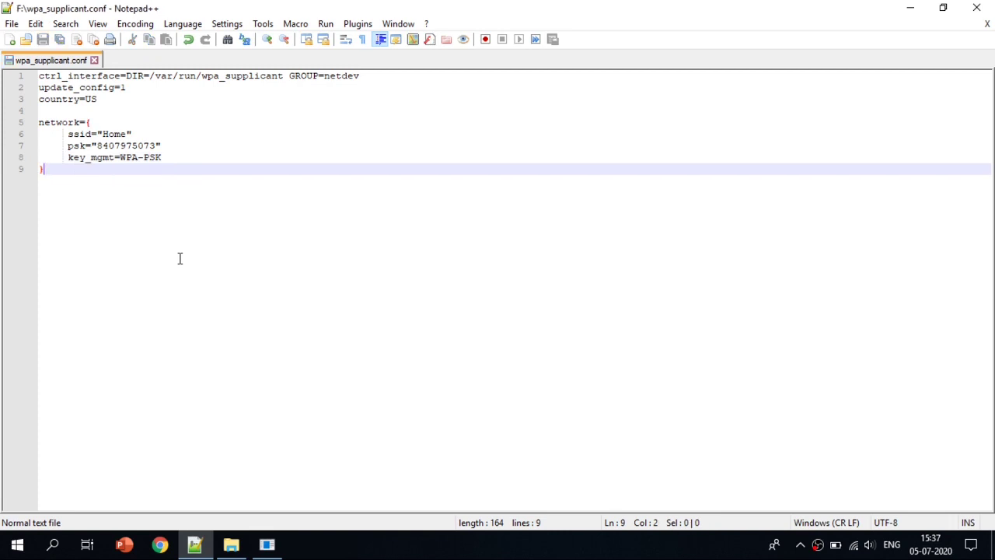
# Close Notepad++ so the boot drive is no longer in use
pyautogui.click(800, 545)
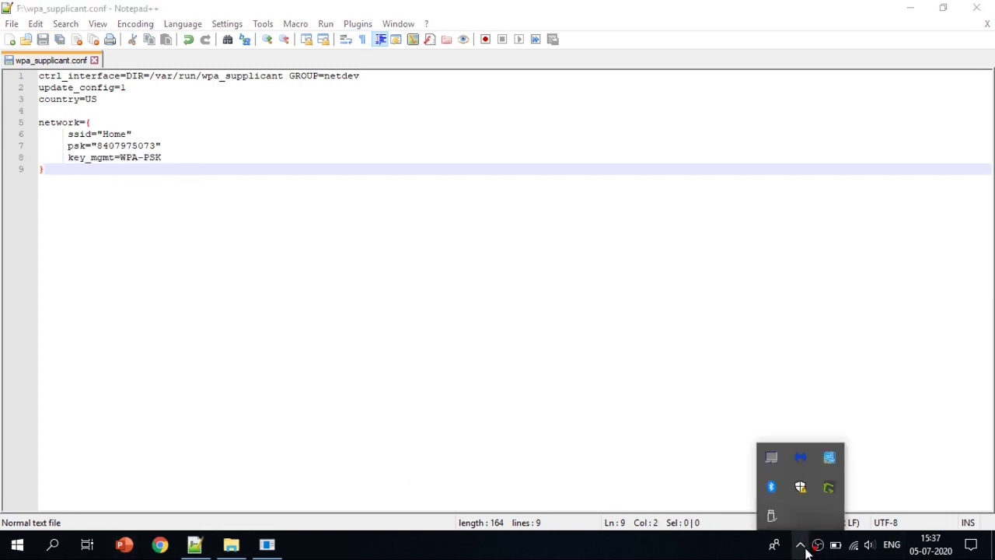
pyautogui.click(771, 515)
pyautogui.click(454, 310)
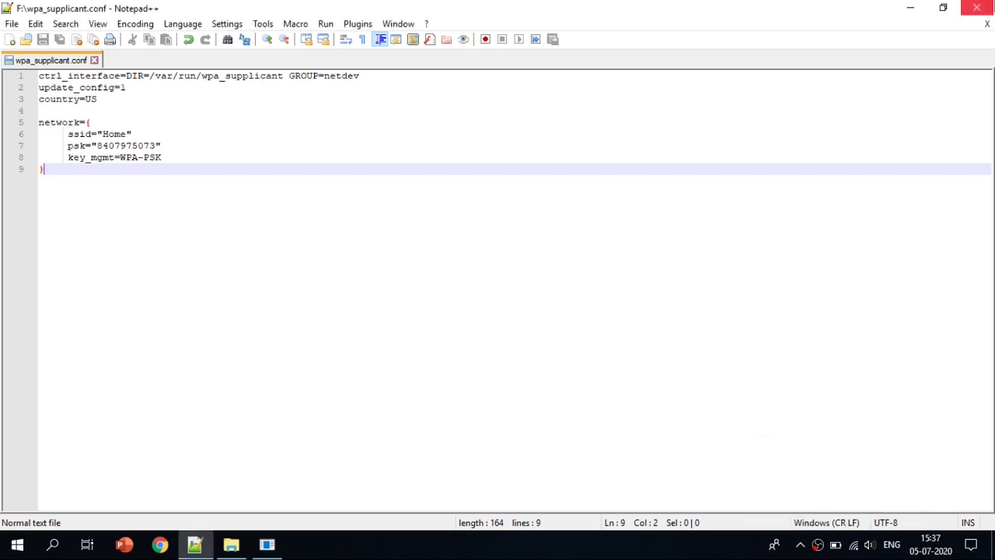
pyautogui.click(976, 7)
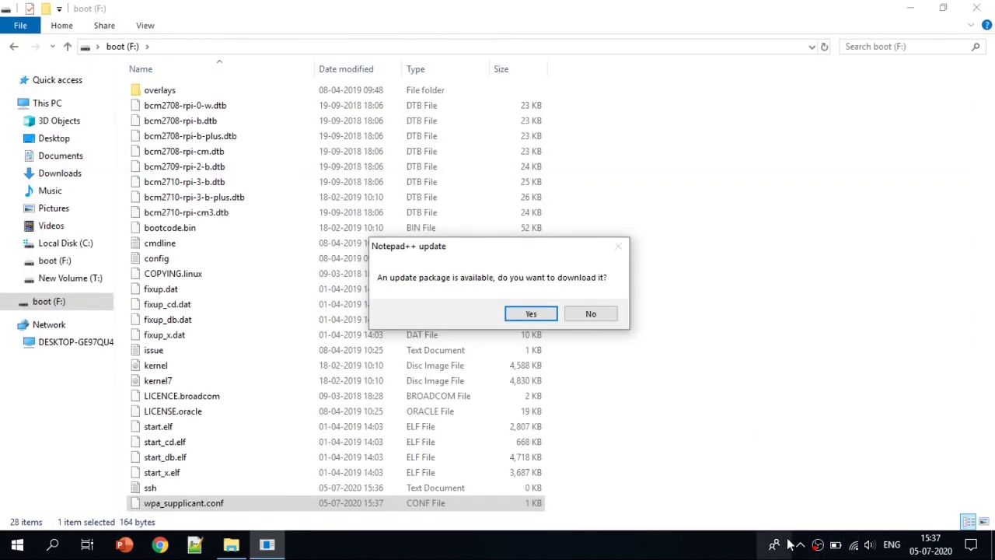
# Eject boot (F:) from the system tray and dismiss the safe-to-remove notice
pyautogui.click(800, 545)
pyautogui.click(772, 516)
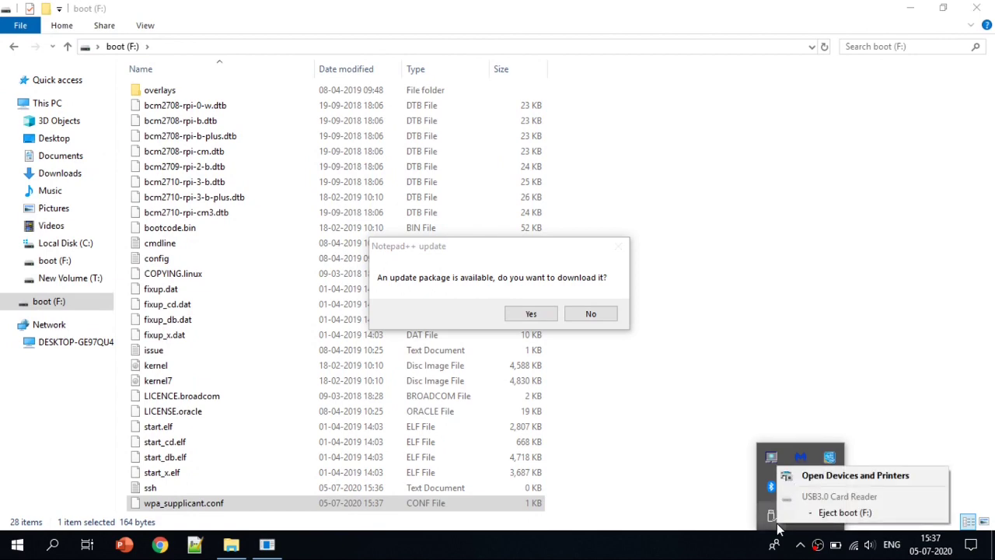
pyautogui.click(808, 514)
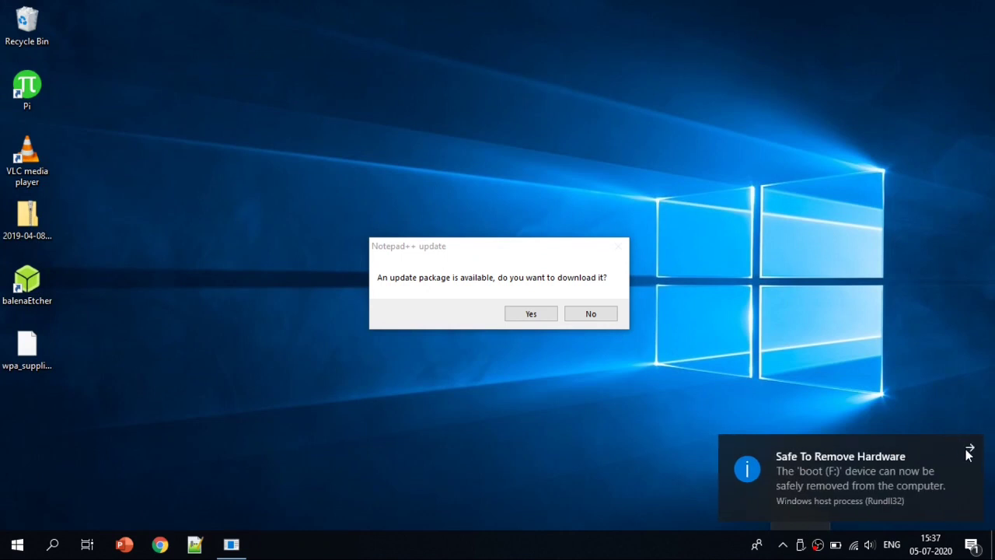
pyautogui.click(969, 450)
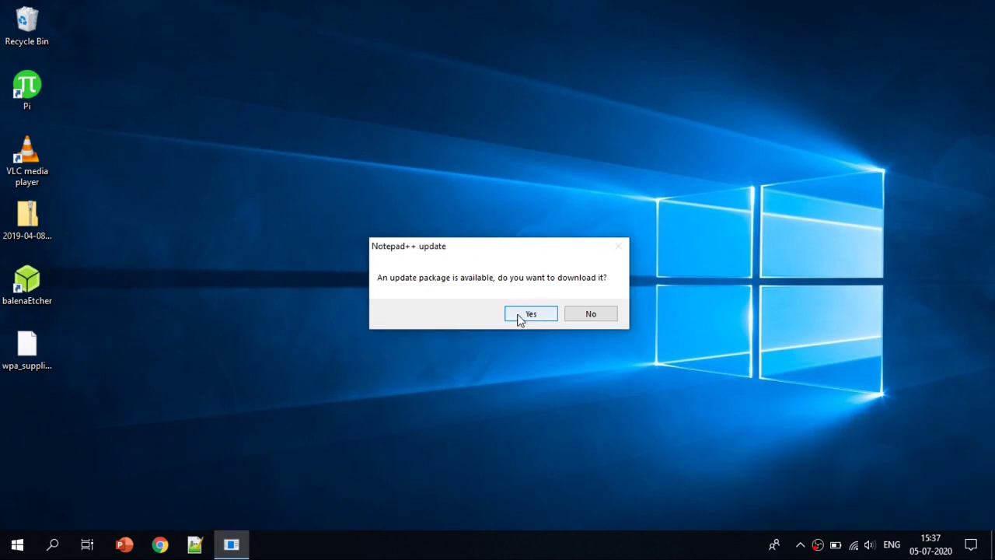